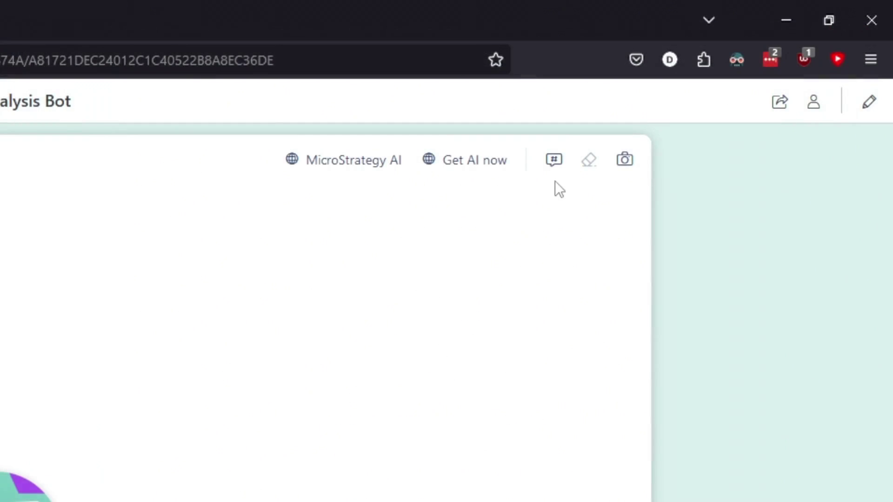
Open the My Snapshots panel from the camera icon in the chat header.
click(626, 165)
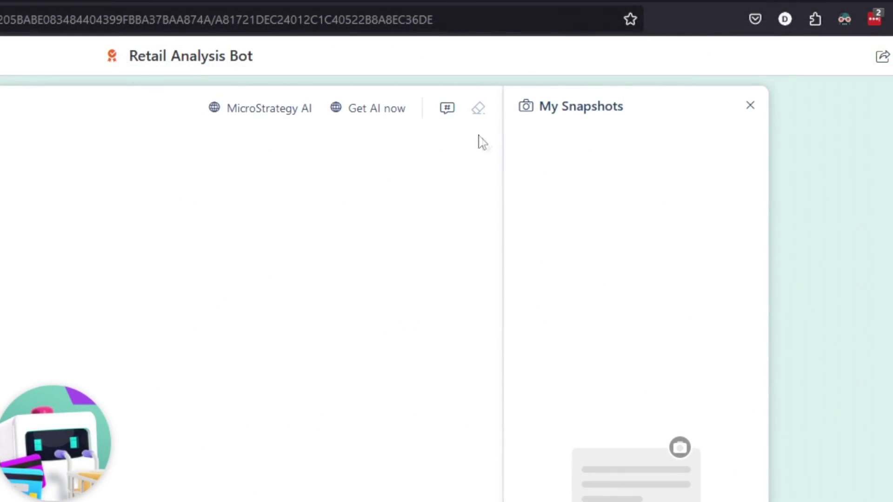
Show CUSTOMER CHANNEL's sample values in Ask About and start a conversation about it.
click(447, 112)
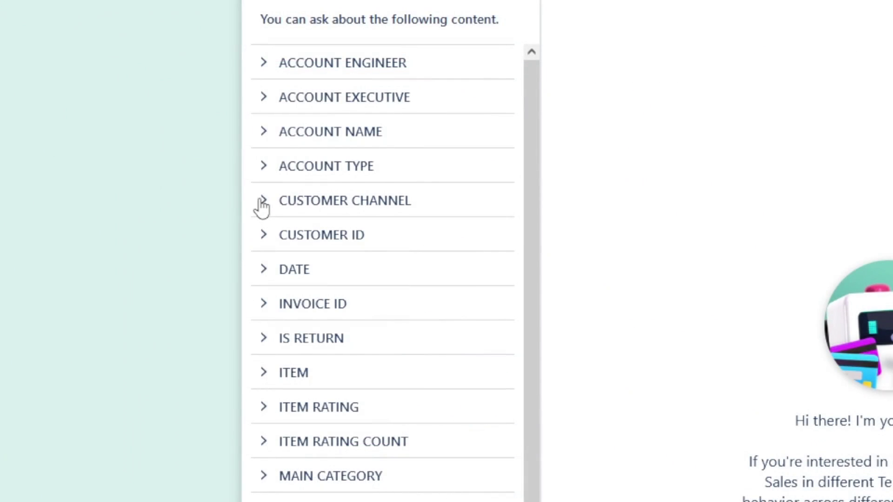
click(264, 204)
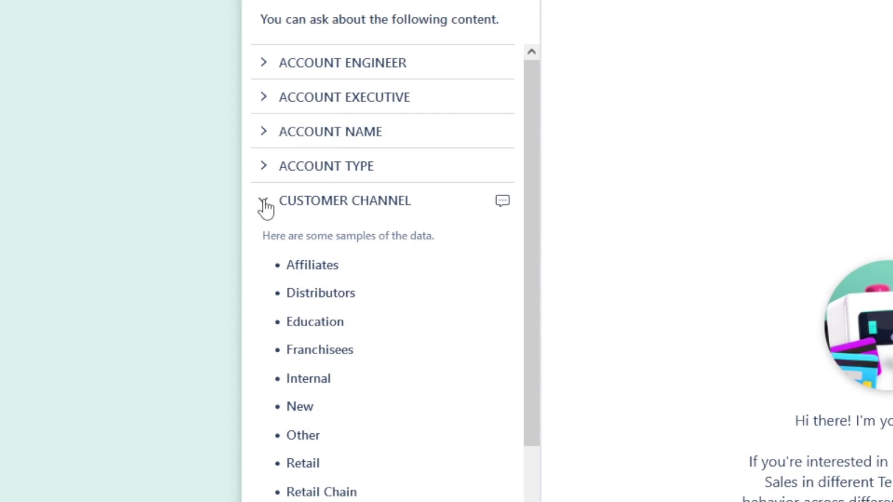
click(501, 201)
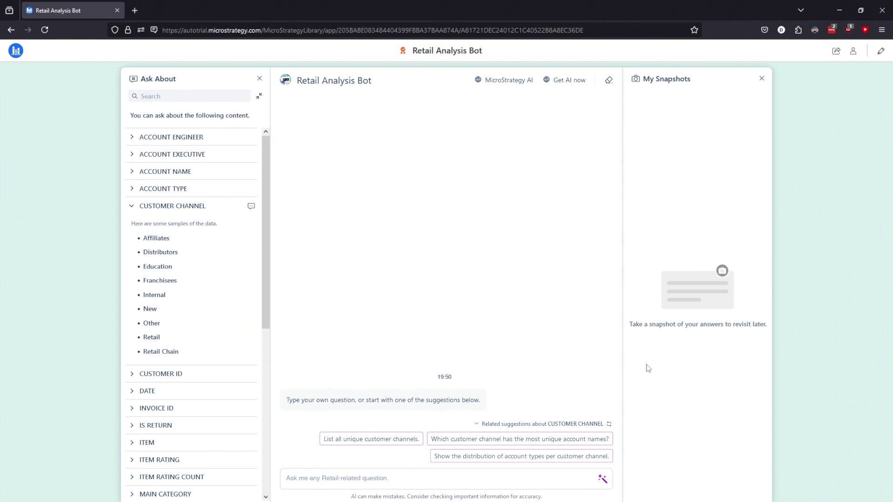
Ask 'Visualize the MAIN CATEGORY with the highest SALES in 2023' using autocomplete.
text(Visualize the Mai)
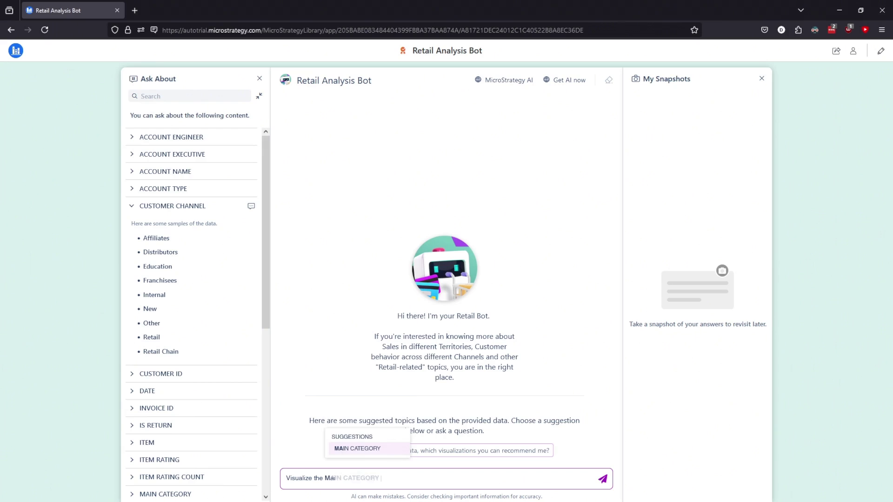
key(Tab)
text(with the highest S)
key(Tab)
text(in 2023)
key(Return)
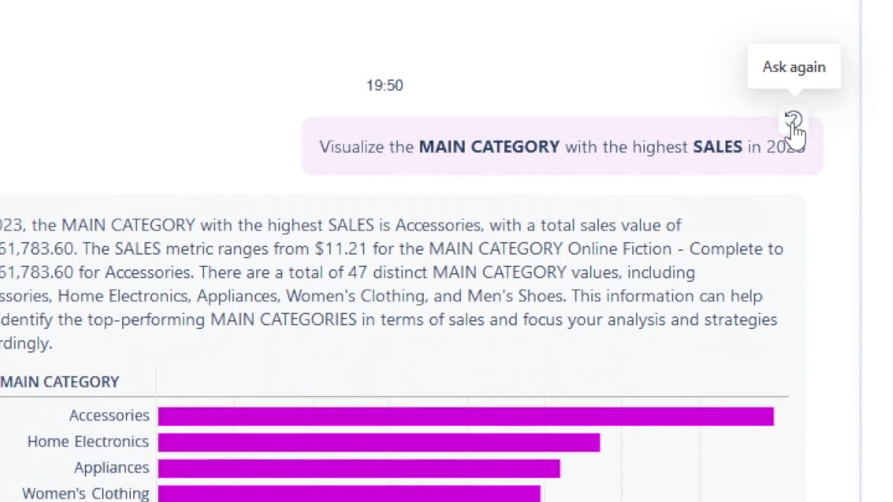
Reuse the question with Ask again, change the year to 2024, then clear the box.
click(793, 121)
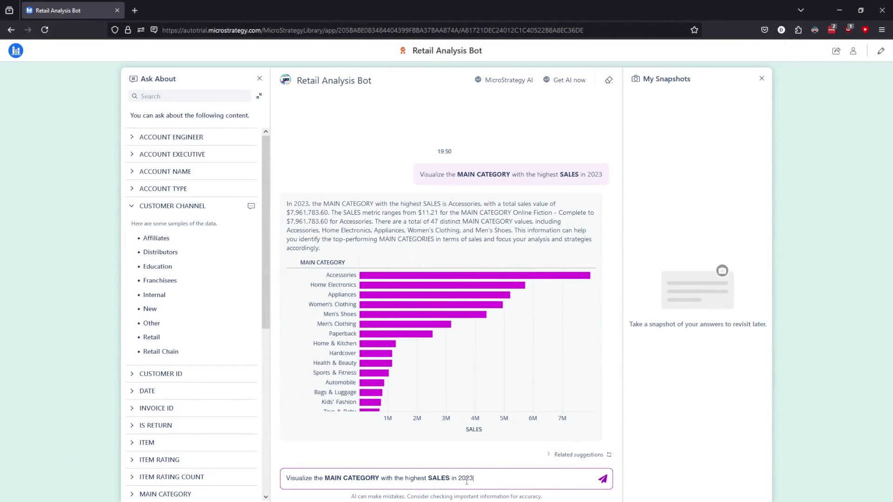
drag(471, 480, 503, 480)
text(4)
key(ctrl+a)
key(BackSpace)
mouse_move(416, 279)
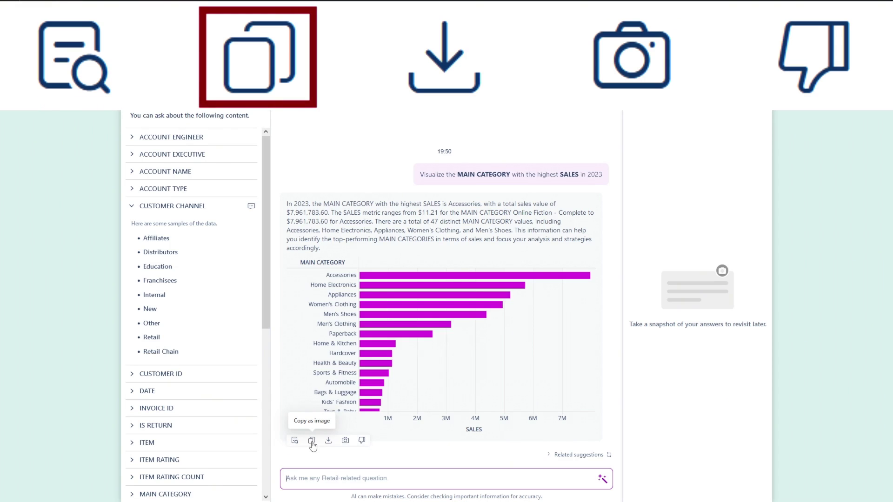
Copy the chart answer as an image, save it as a snapshot, and thumbs-down it.
click(312, 441)
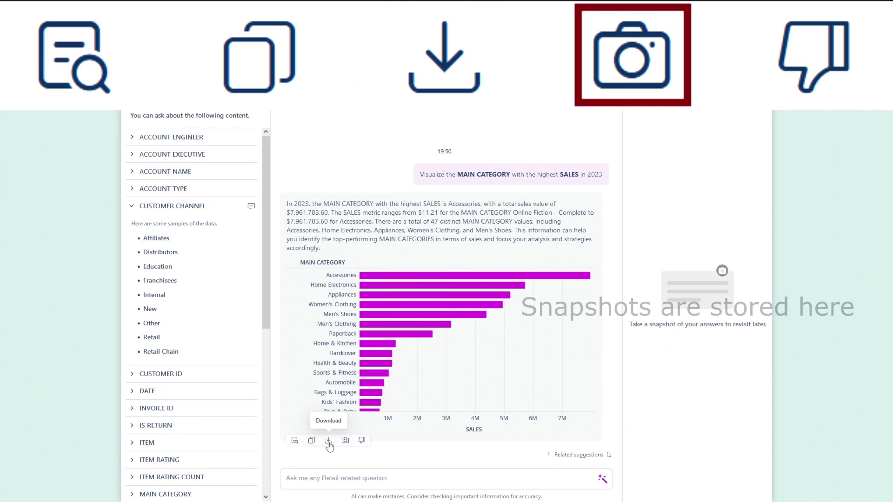
click(345, 441)
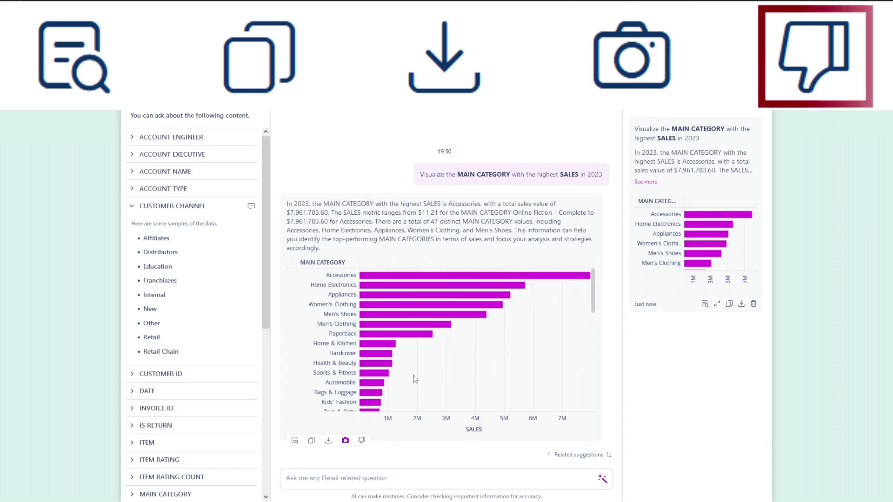
click(362, 441)
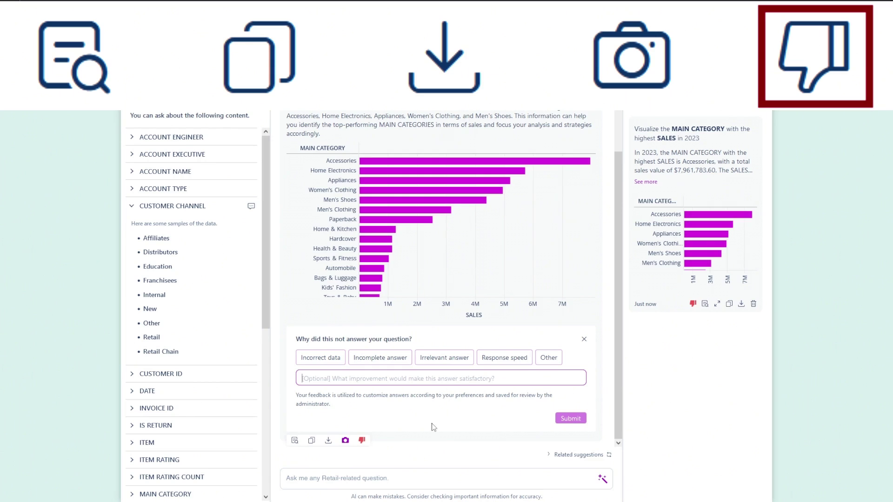
Enter 'Less metrics' as the feedback and close the feedback form.
text(Less )
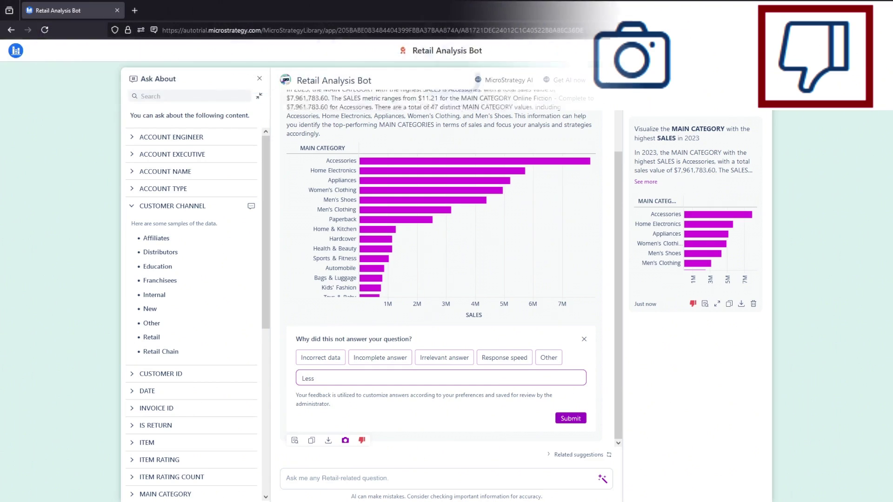
text(metrics)
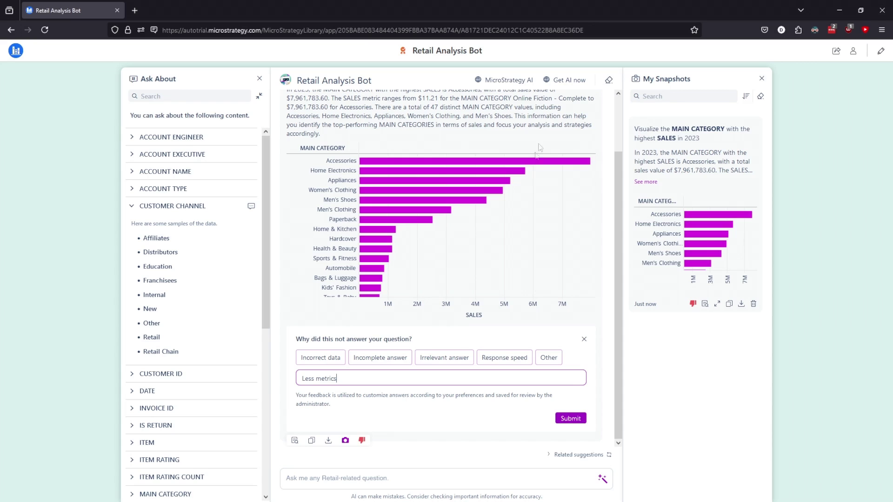
click(585, 340)
Ask 'Show me the top 3 categories instead', then start clearing the chat history.
text(Sho)
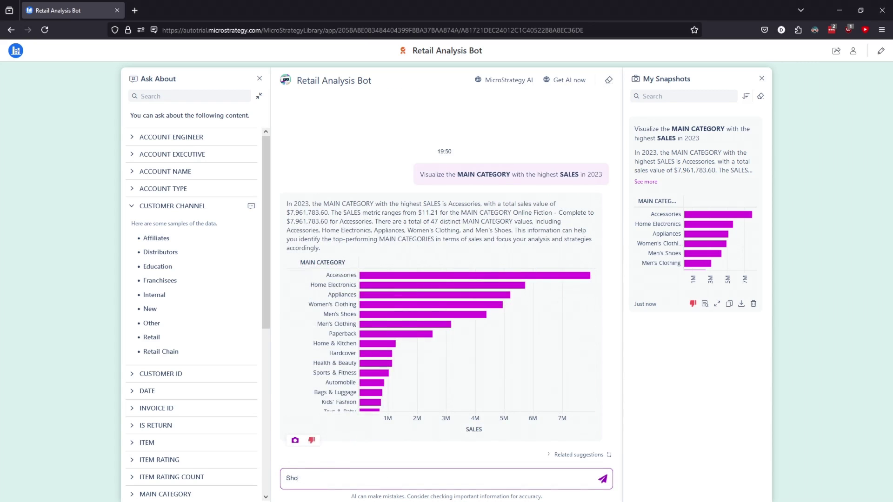
text(w me the top 3 ca)
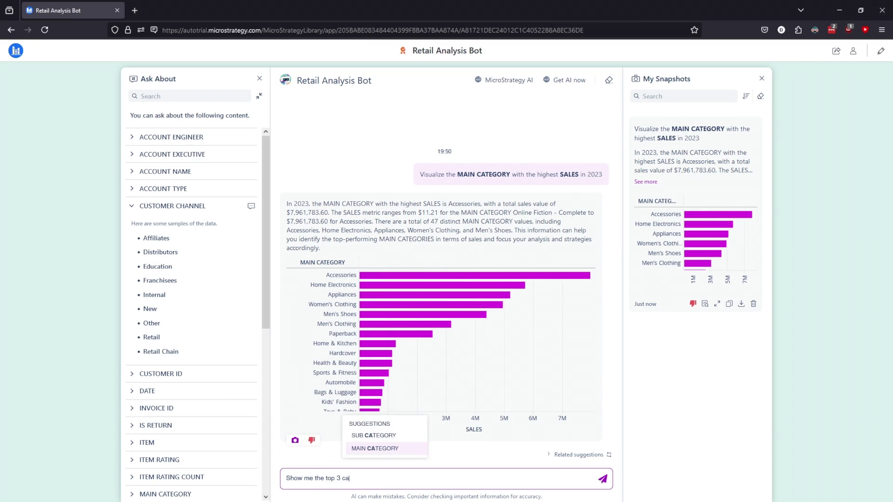
text(tegories instead)
key(Return)
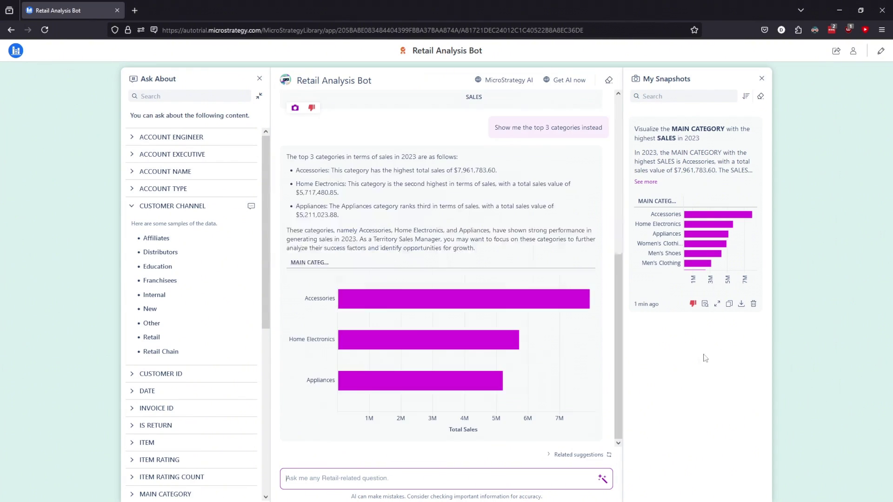
click(608, 82)
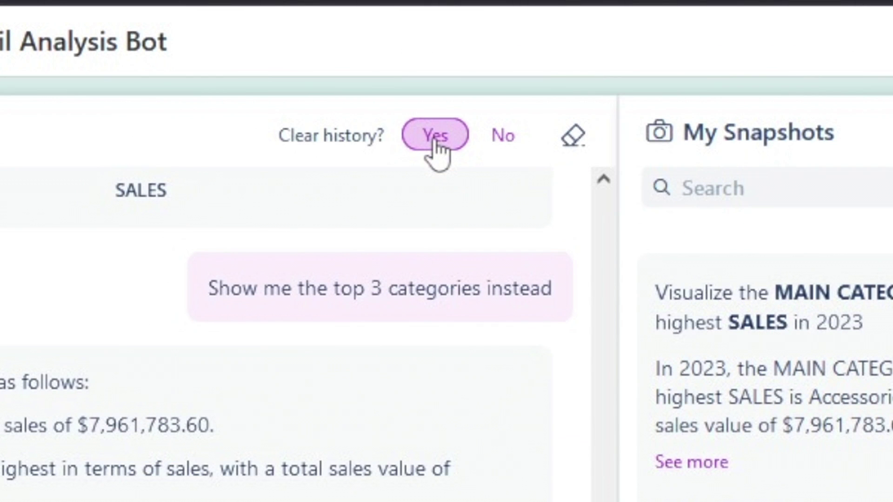
Confirm clearing history, then ask 'What product generated the most revenue?'.
click(435, 140)
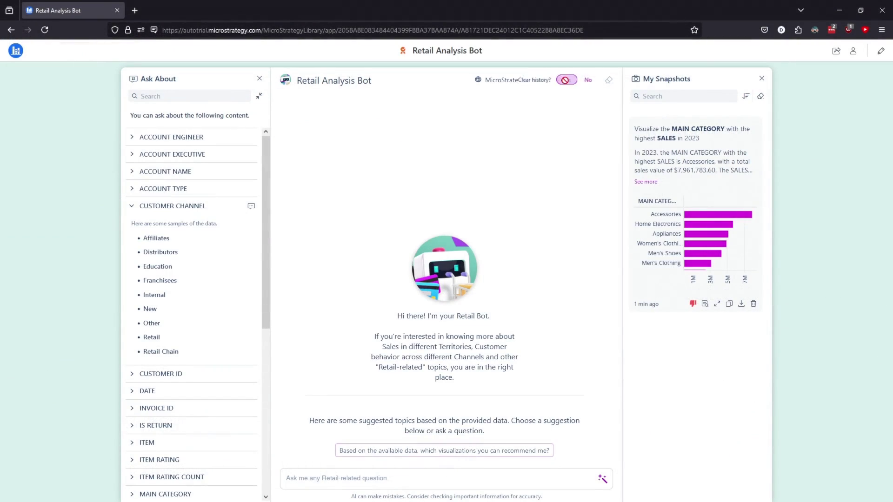
click(479, 478)
text(What product generated the most revenue?)
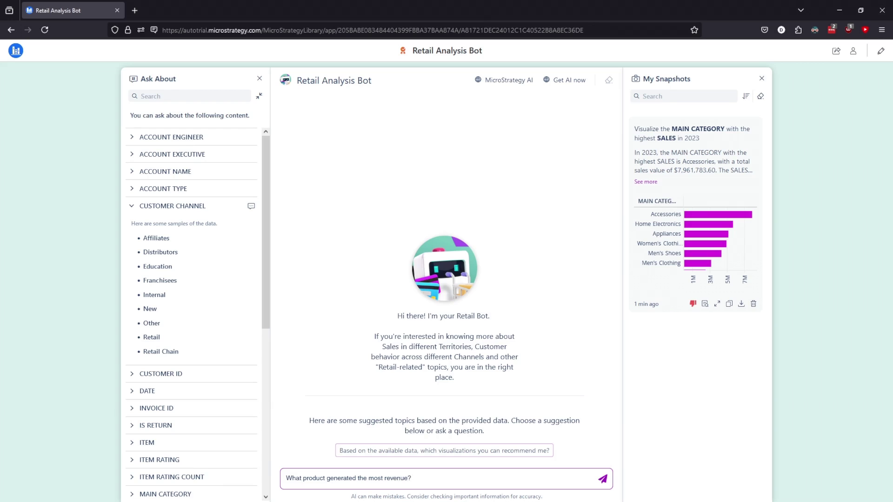
key(Return)
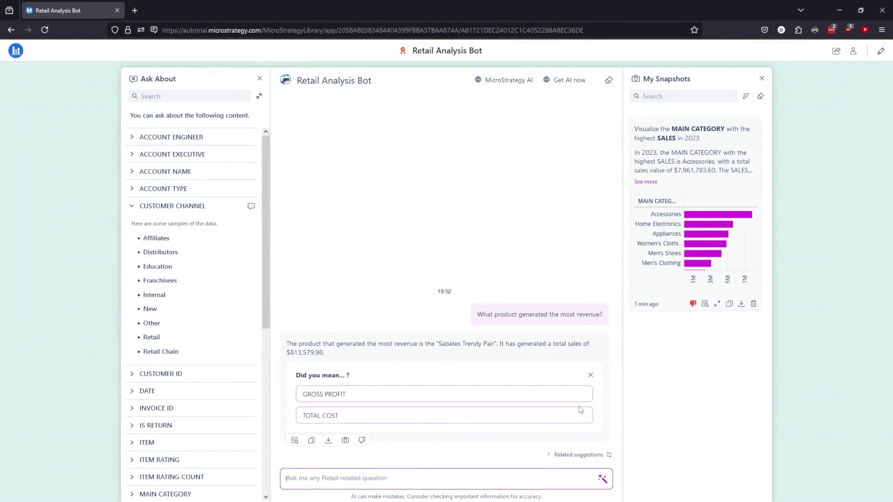
Re-ask using GROSS PROFIT from 'Did you mean...?' and forget the learned preference.
click(370, 398)
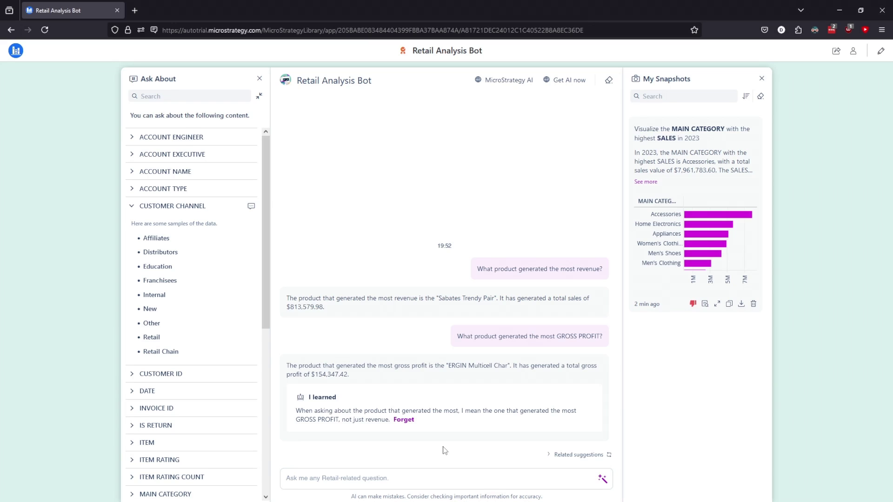
mouse_move(445, 449)
click(406, 421)
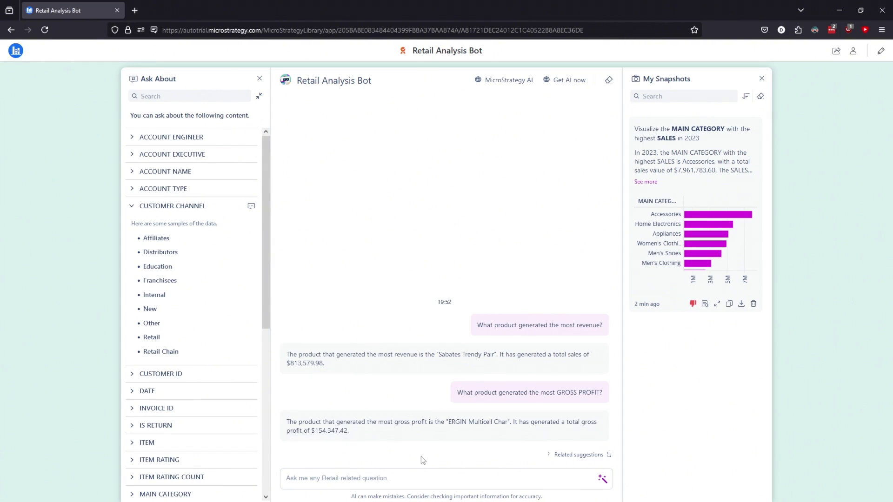